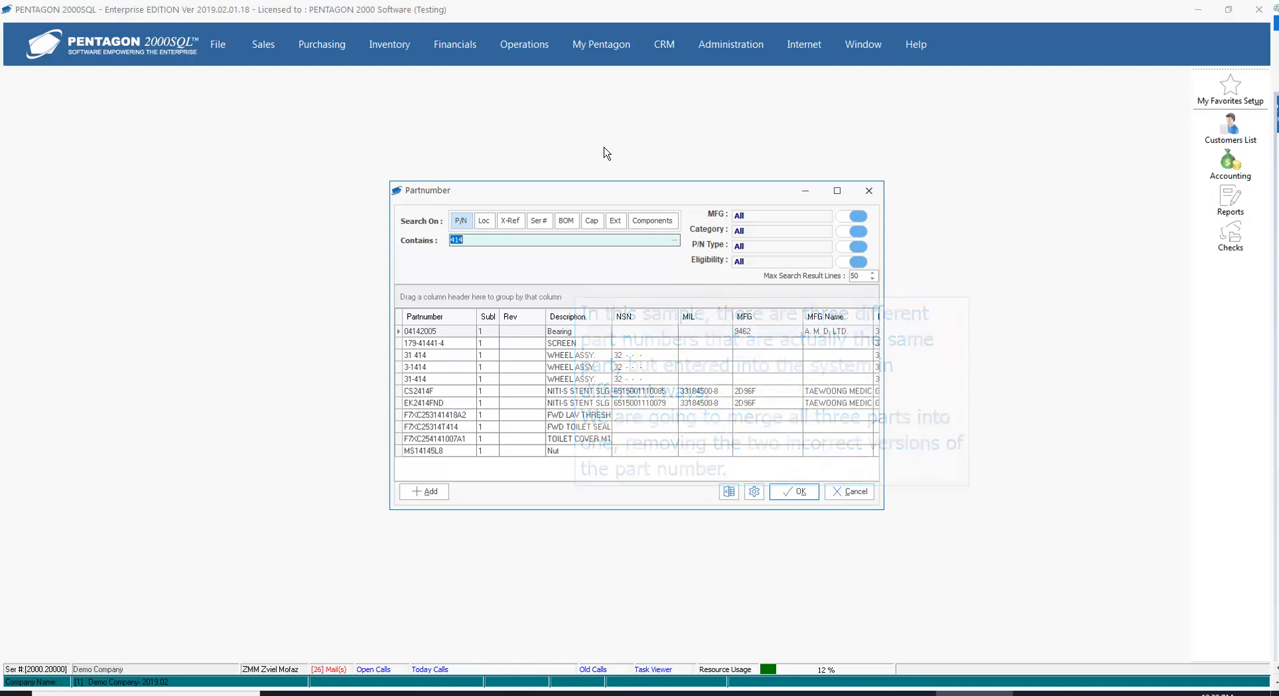
Examine the three wheel assembly entries 31 414, 3-1414 and 31-414 in the part number search, and close it.
click(449, 356)
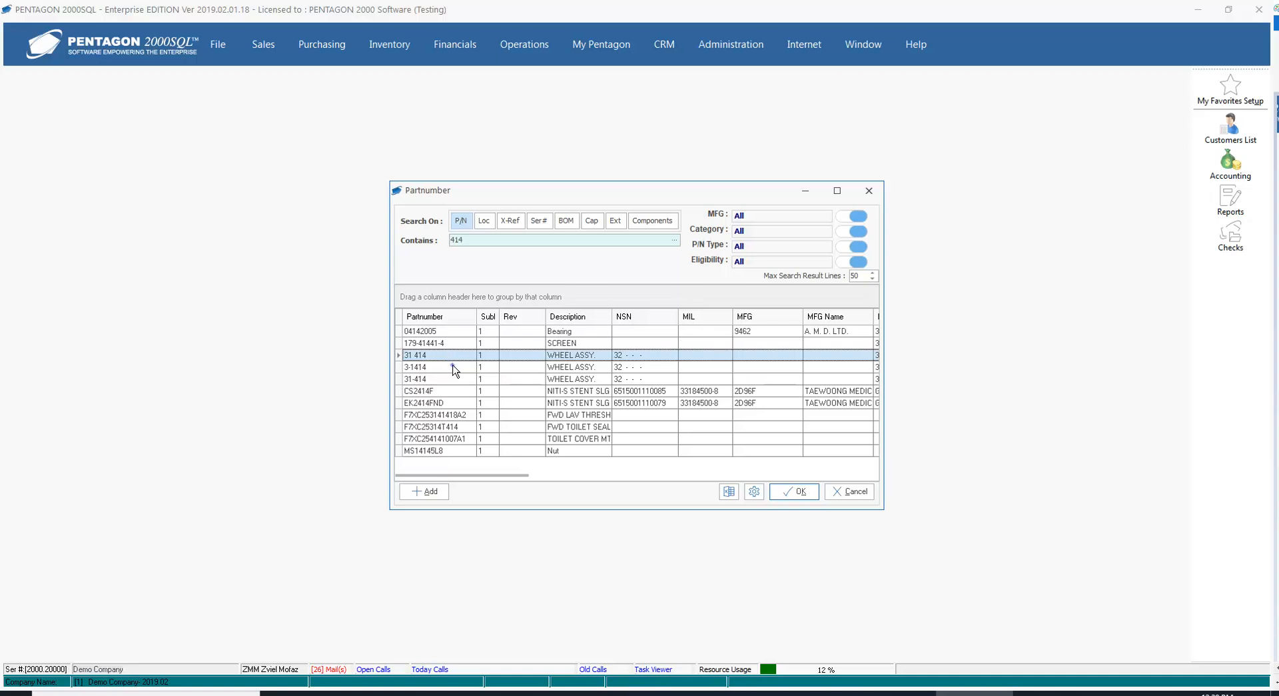
click(451, 366)
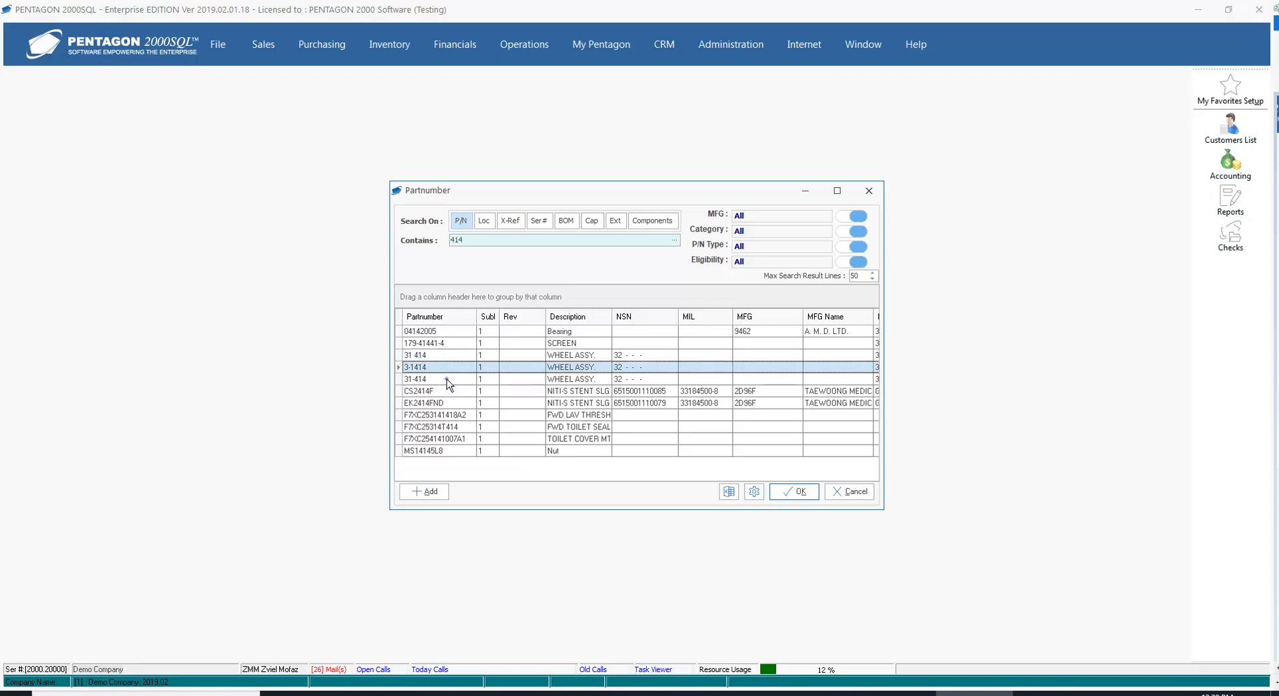
click(447, 379)
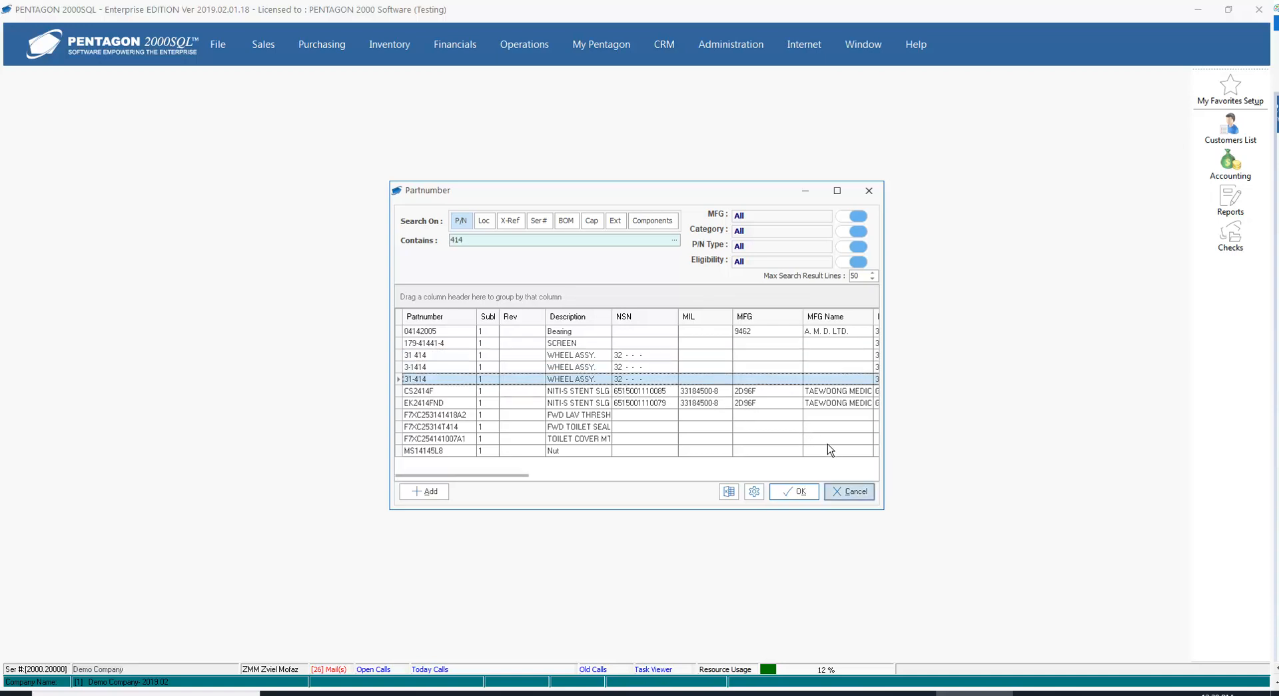
click(850, 491)
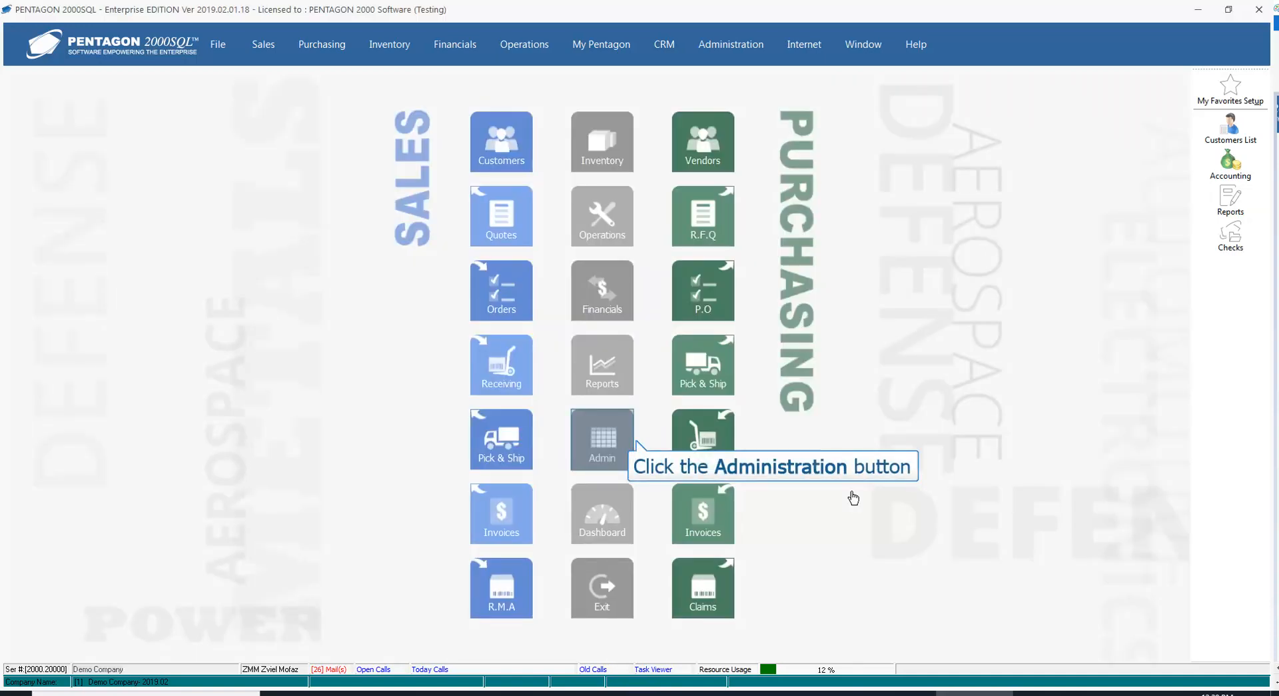
Open the Update List for Replace/Merge Part numbers from the administration utilities.
click(603, 428)
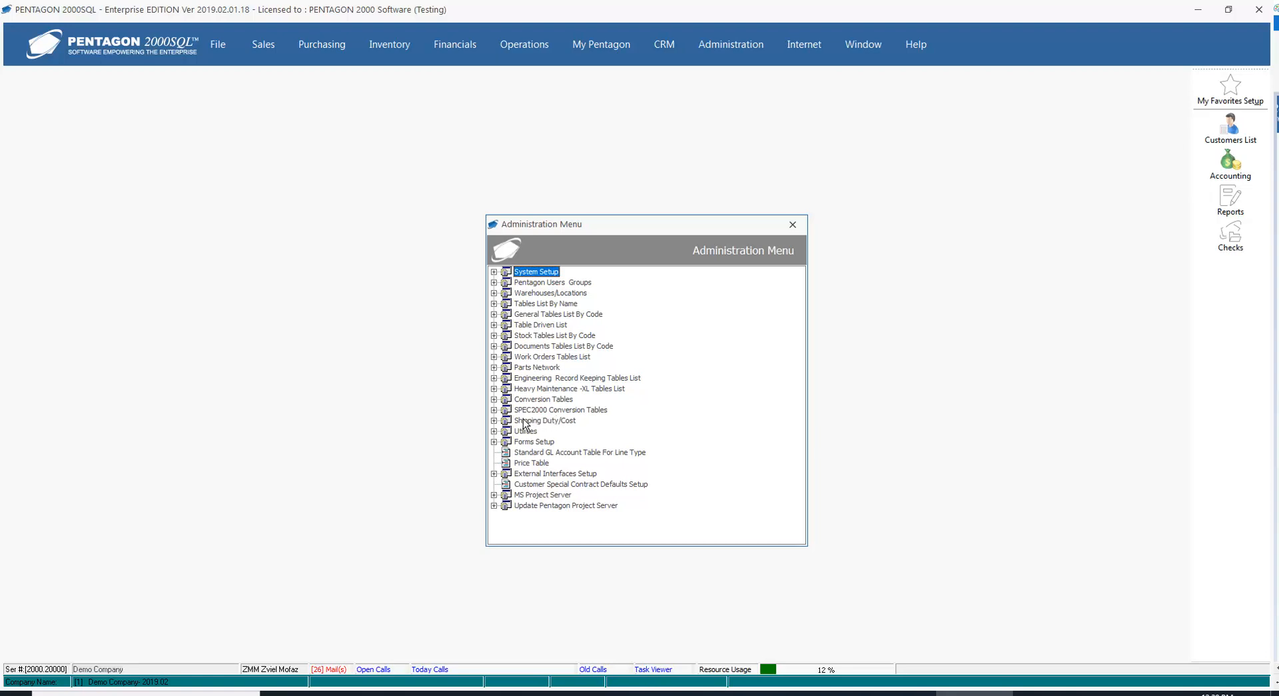
click(494, 431)
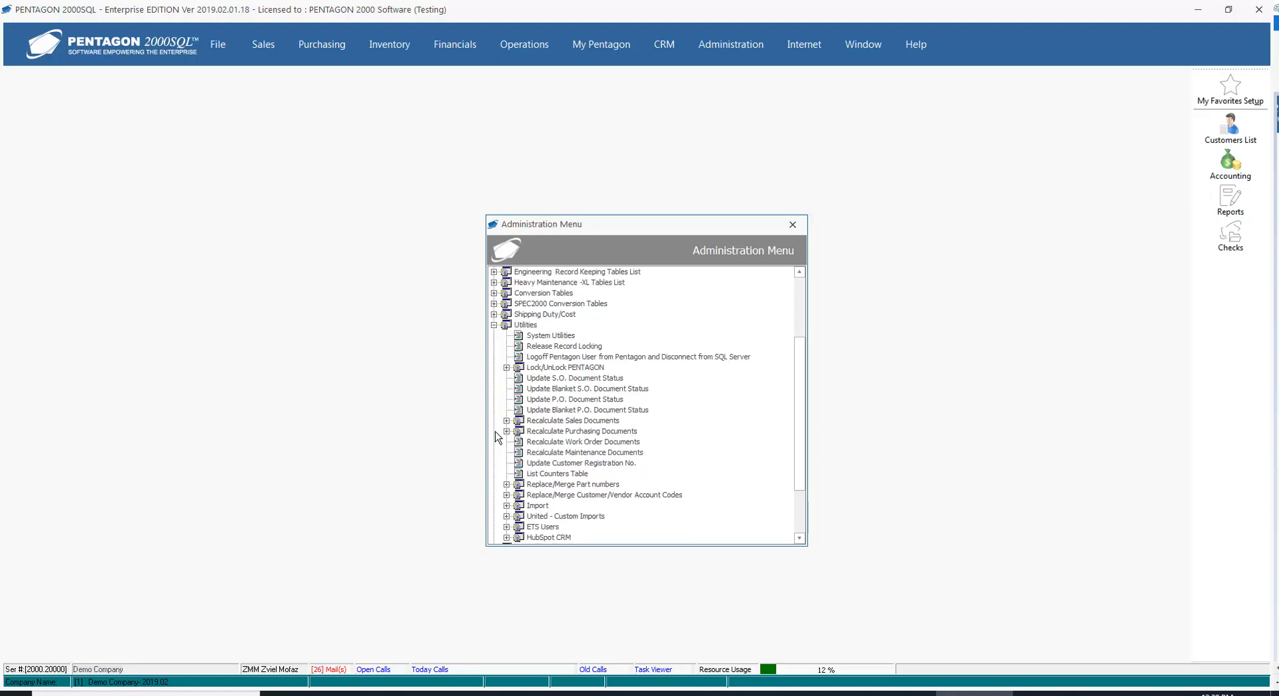
click(507, 484)
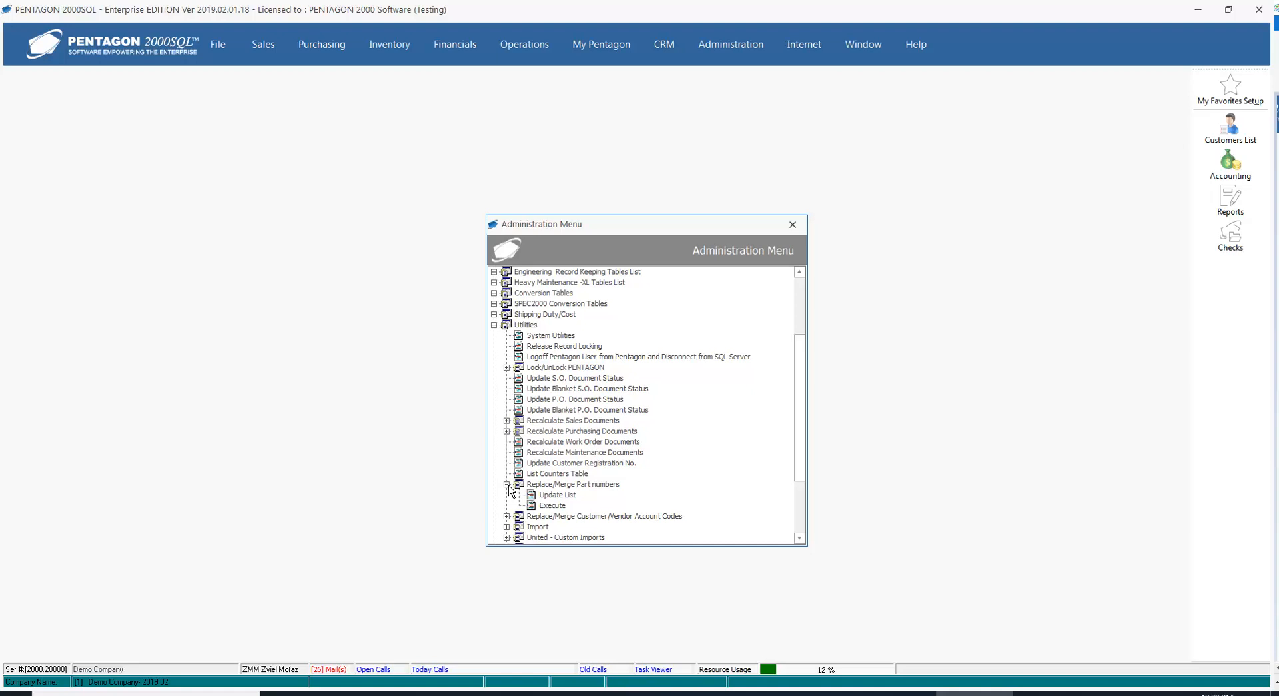
click(560, 497)
double_click(561, 497)
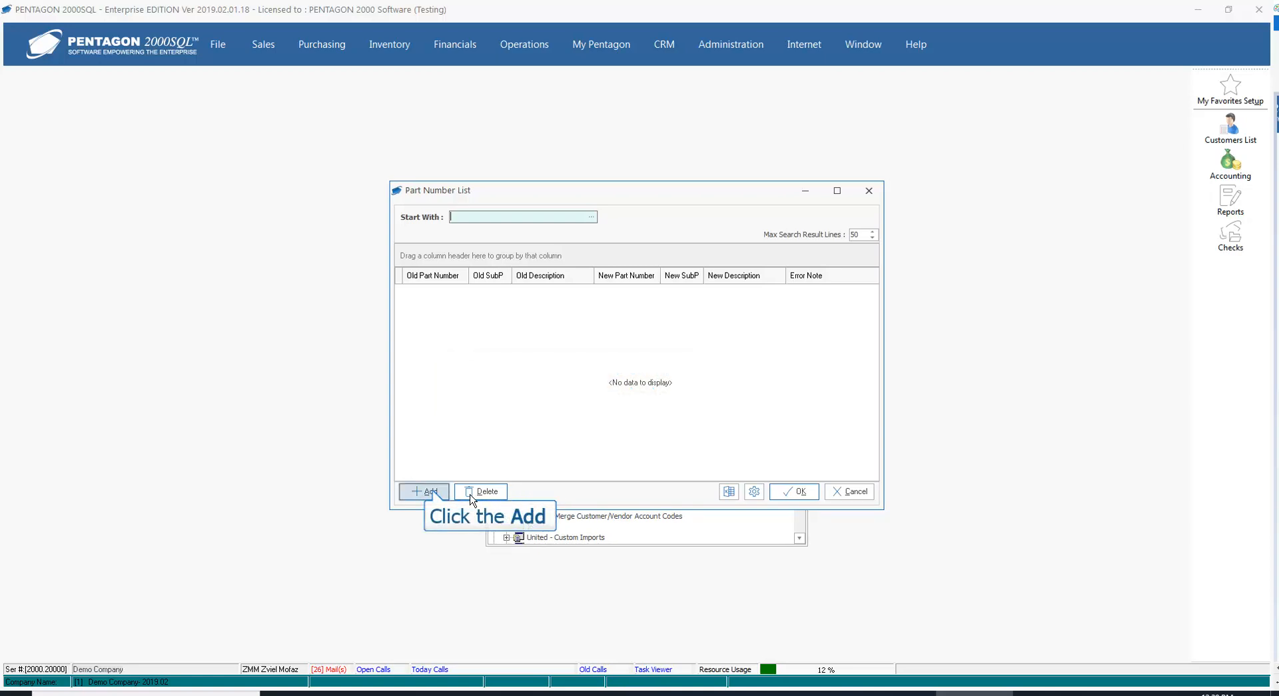
Add a merge entry replacing old part number 31 414 with existing part 3-1414, and accept the merge.
click(431, 493)
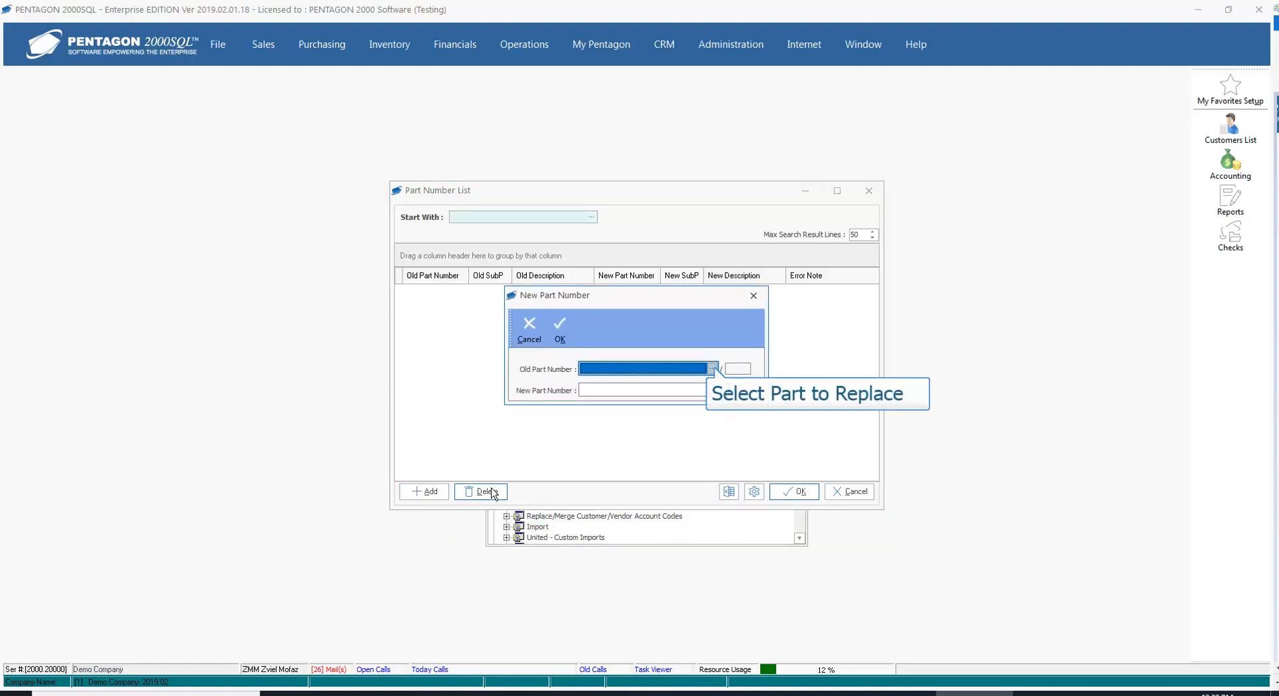
click(712, 369)
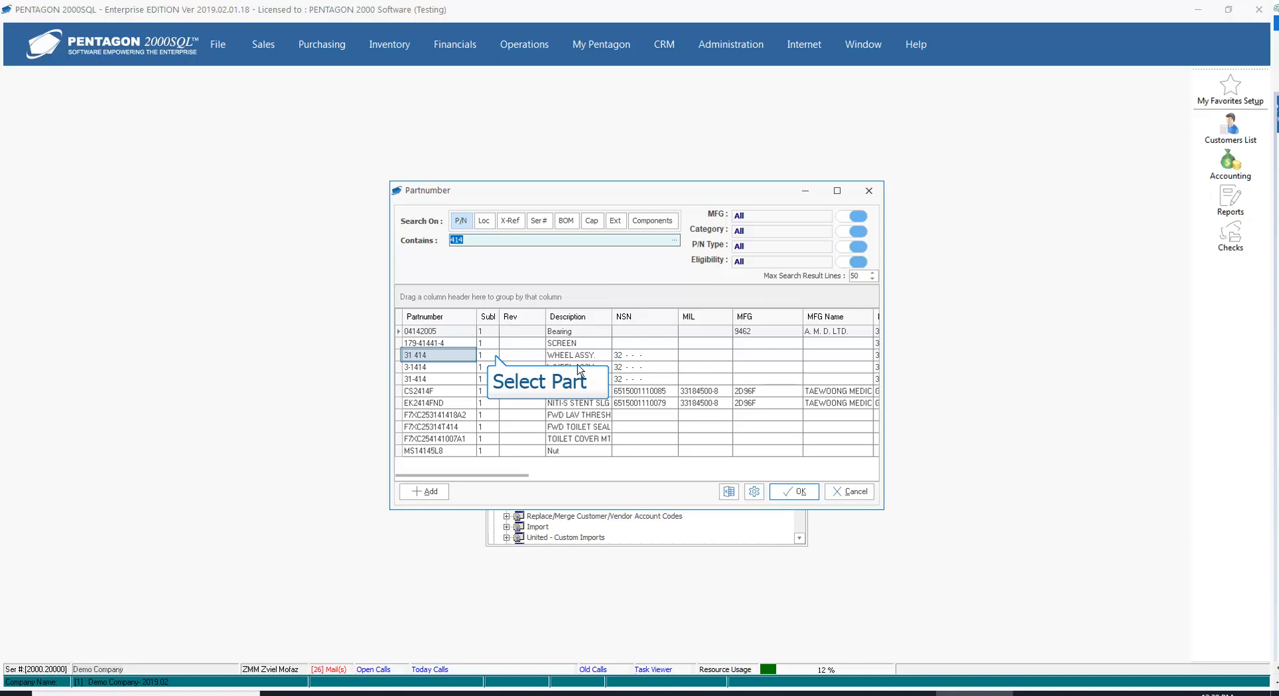
click(521, 357)
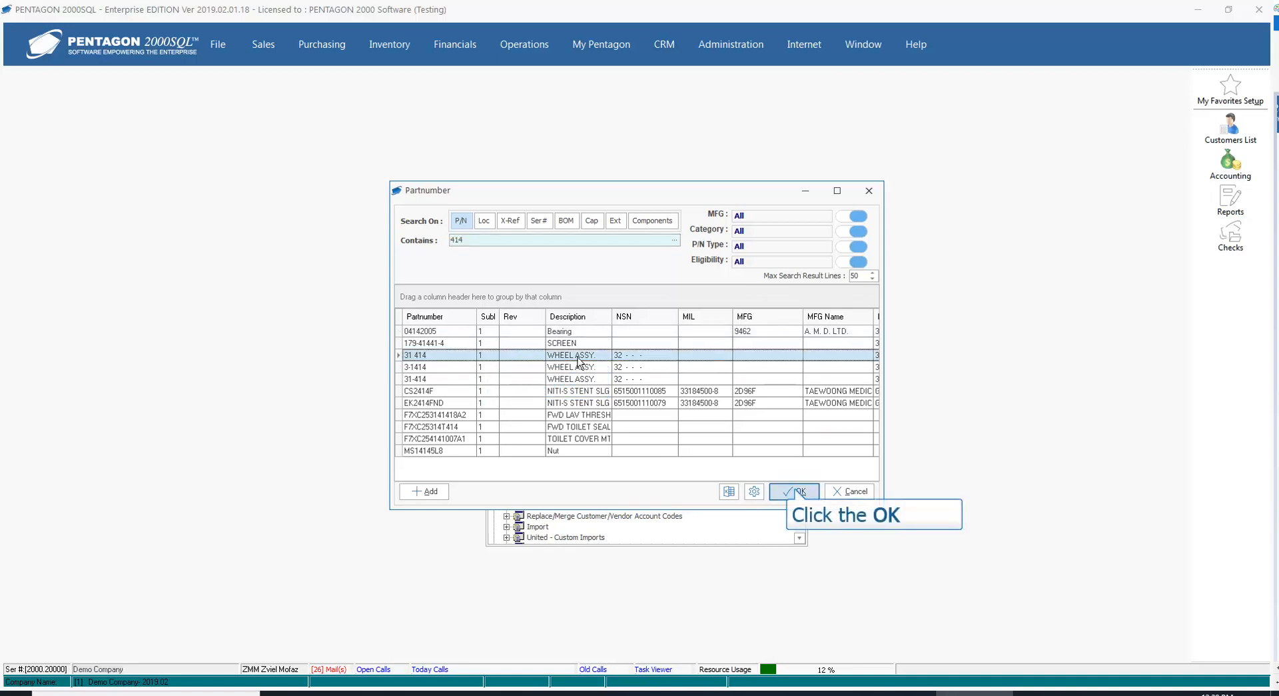
click(796, 491)
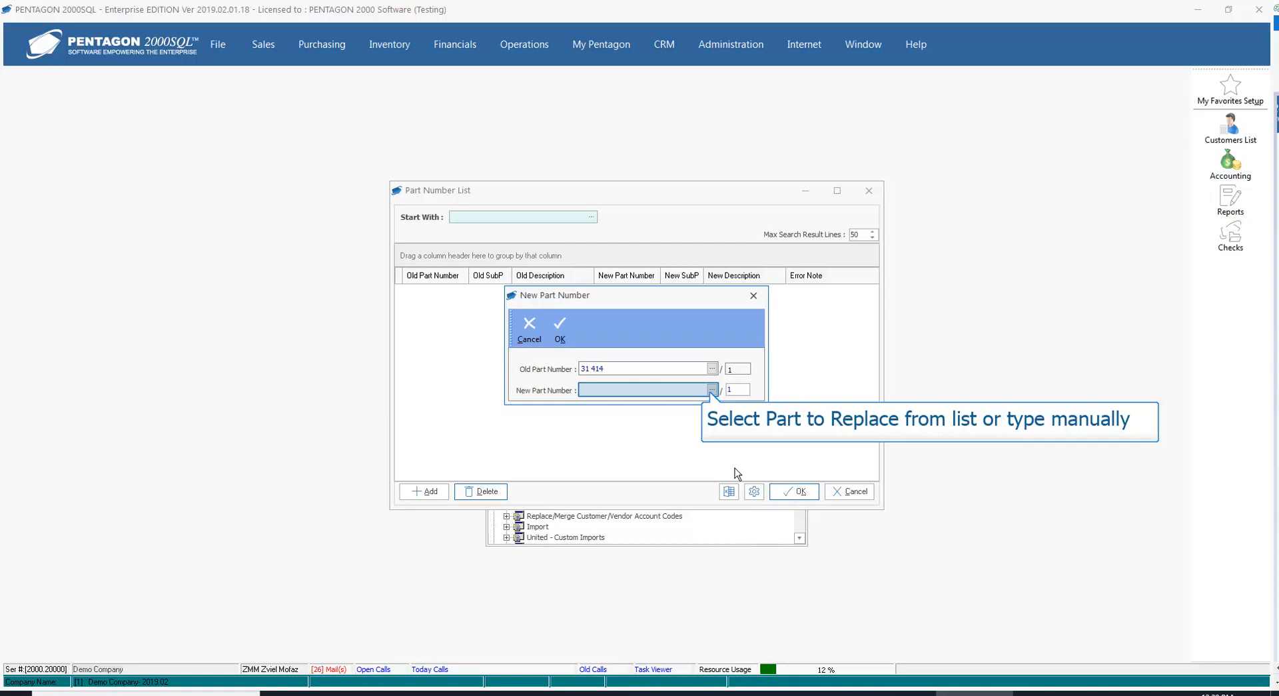
click(710, 389)
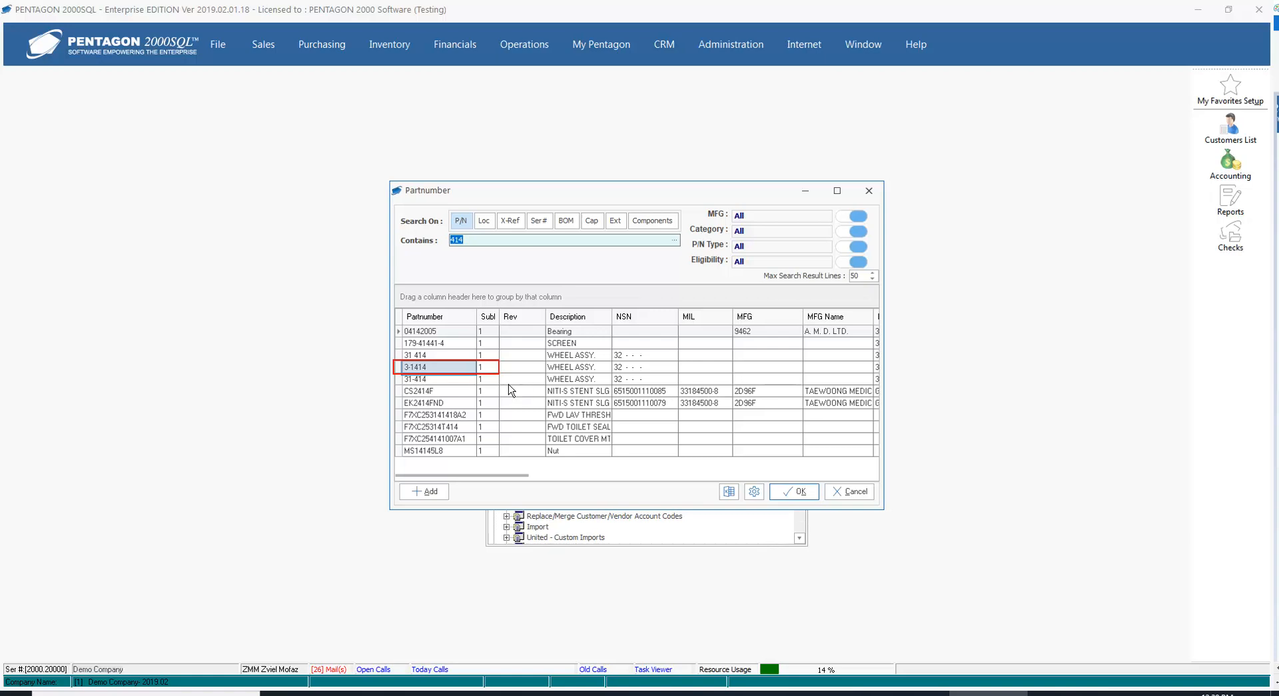
click(465, 371)
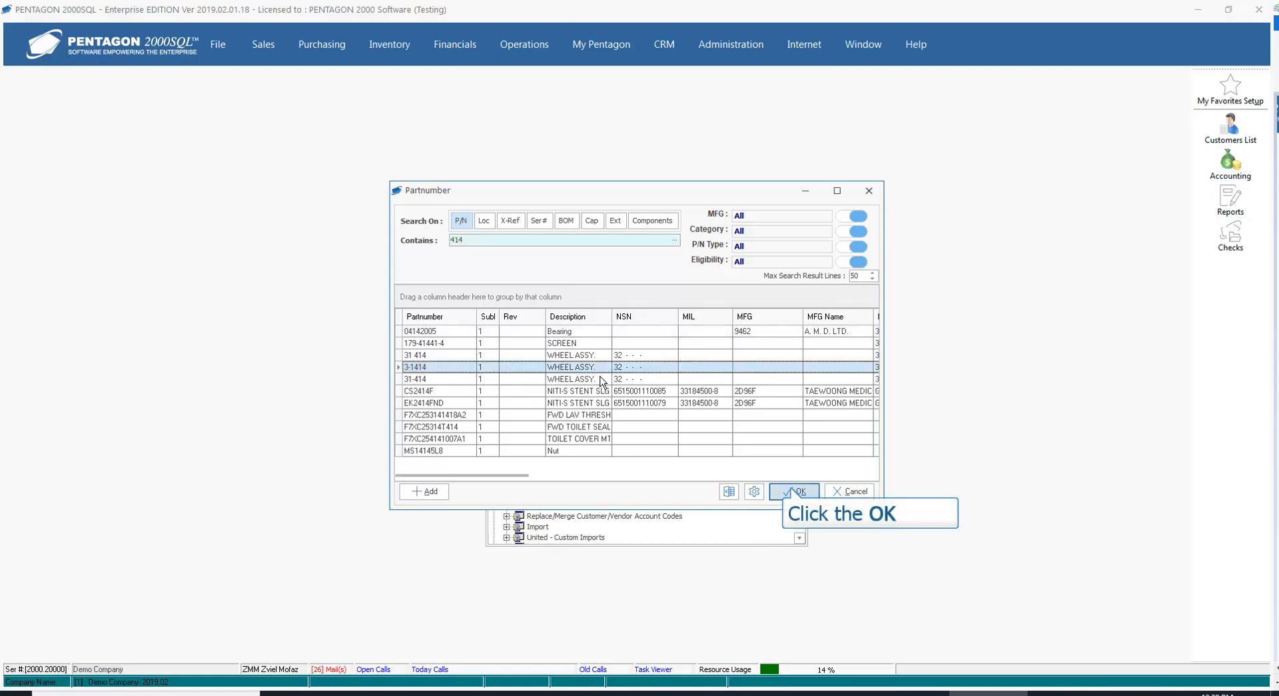
click(793, 491)
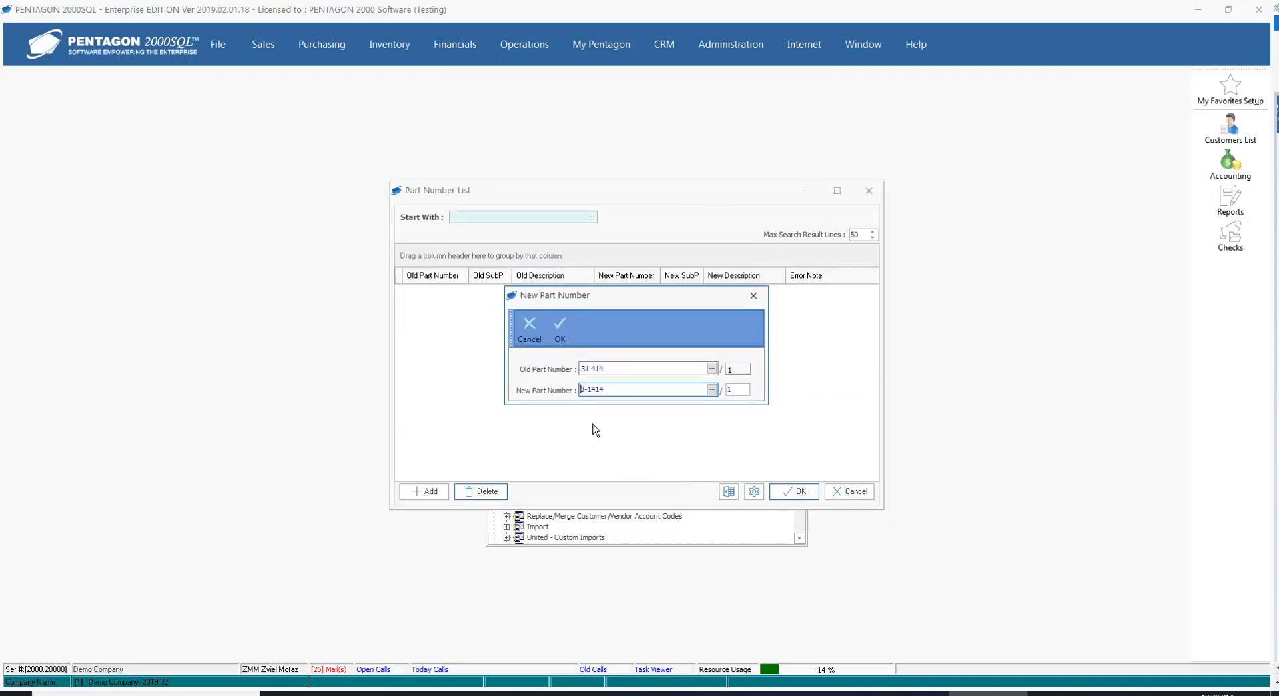
click(559, 326)
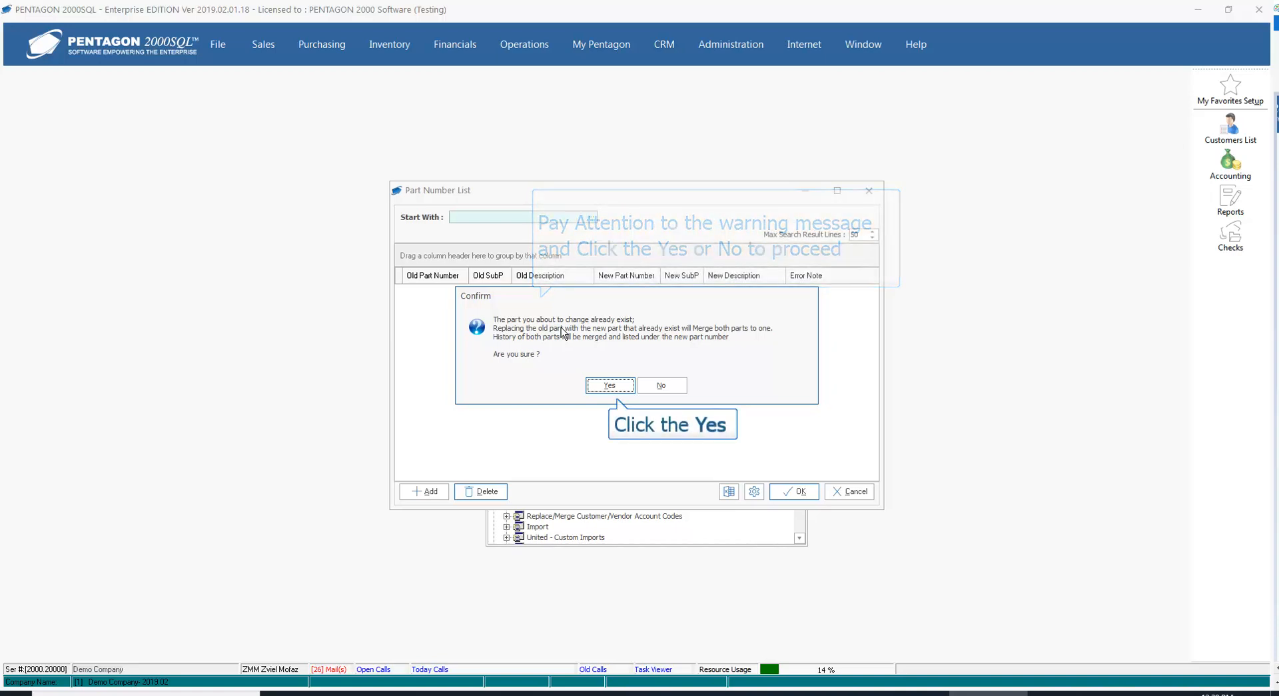
click(605, 385)
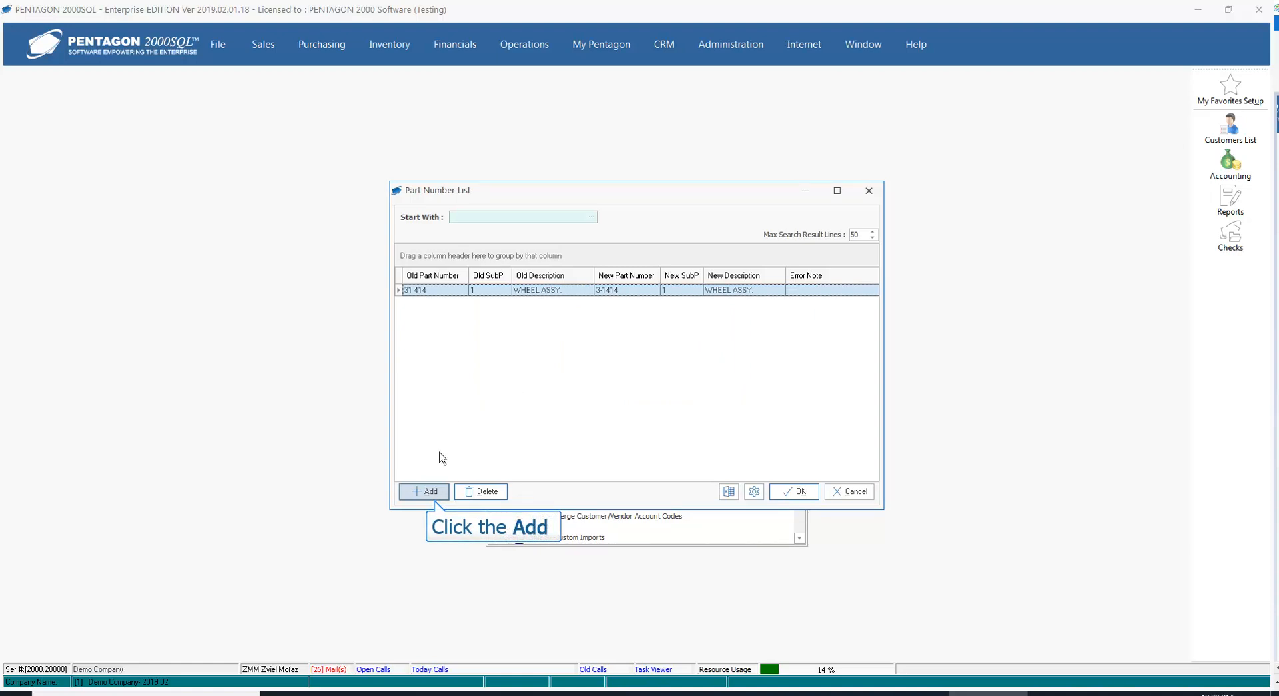
Add a second merge entry replacing old part number 31-414 with 3-1414, accept the merge, and confirm the list.
click(433, 493)
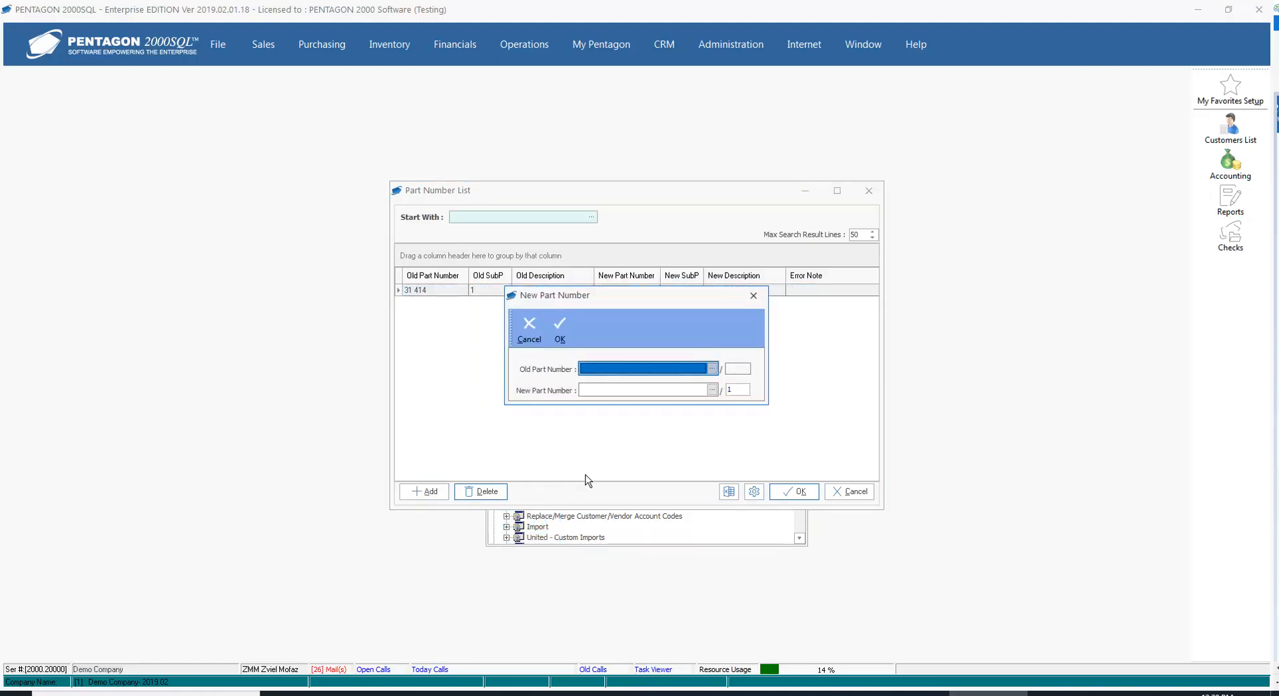
click(711, 369)
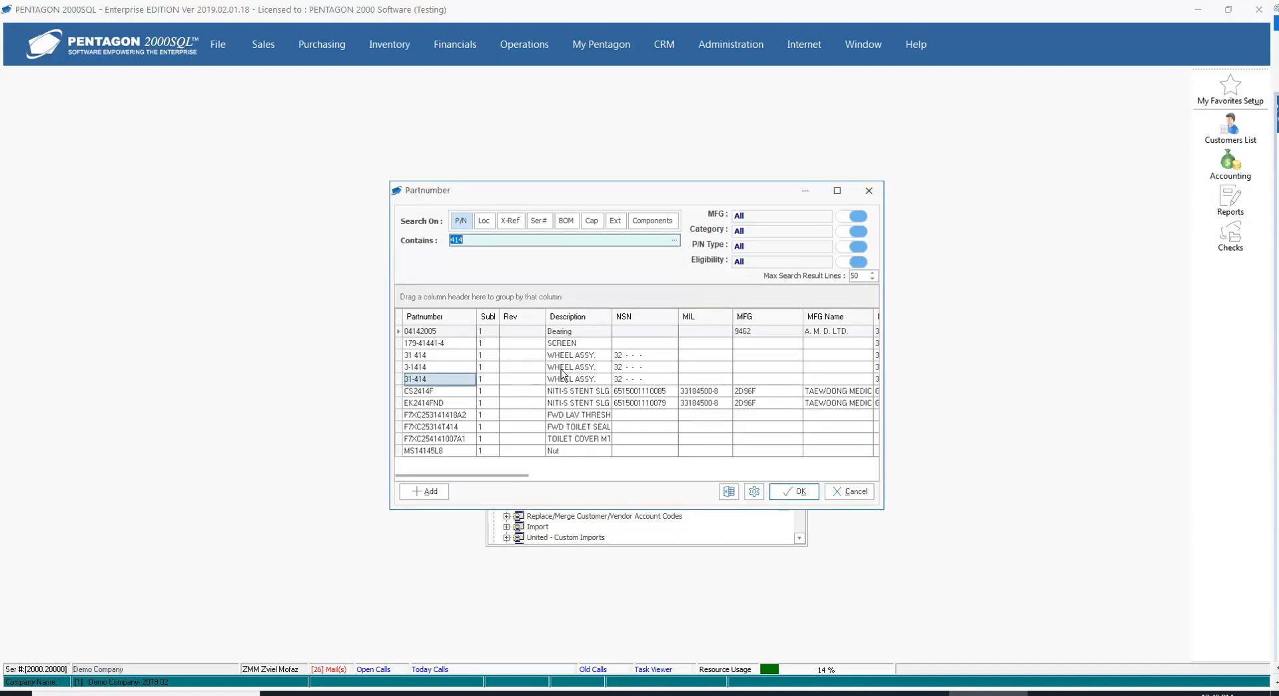
click(415, 380)
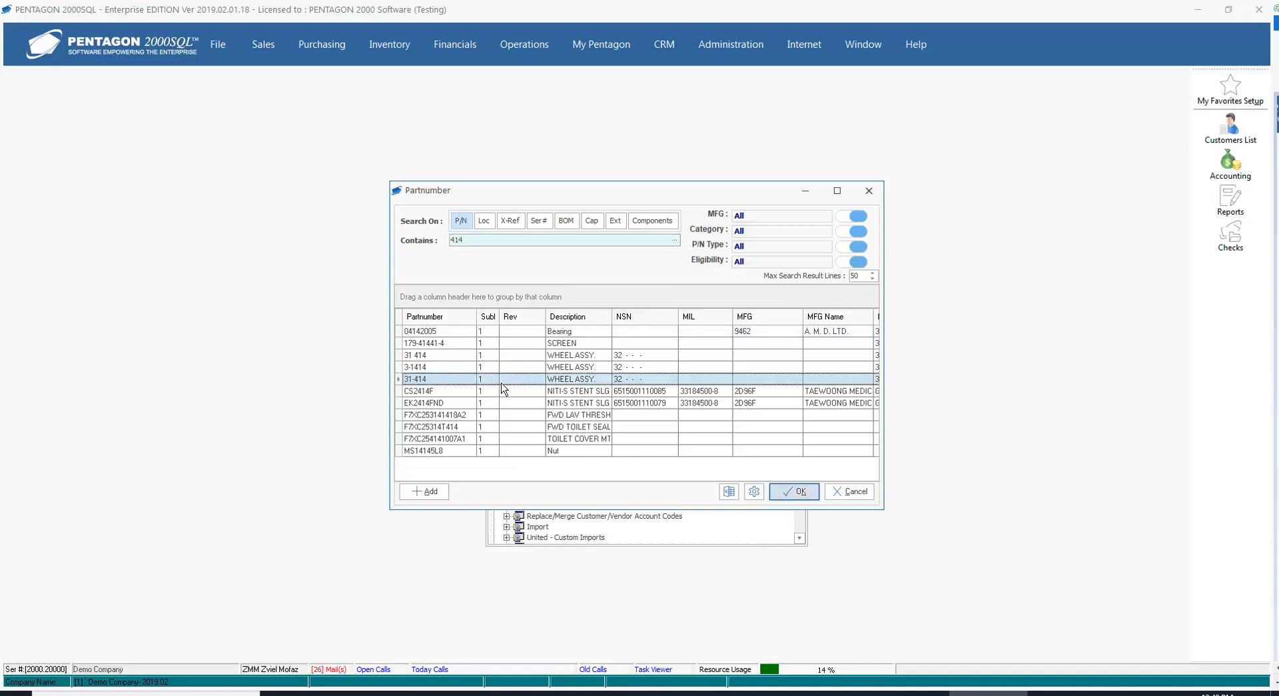
click(794, 493)
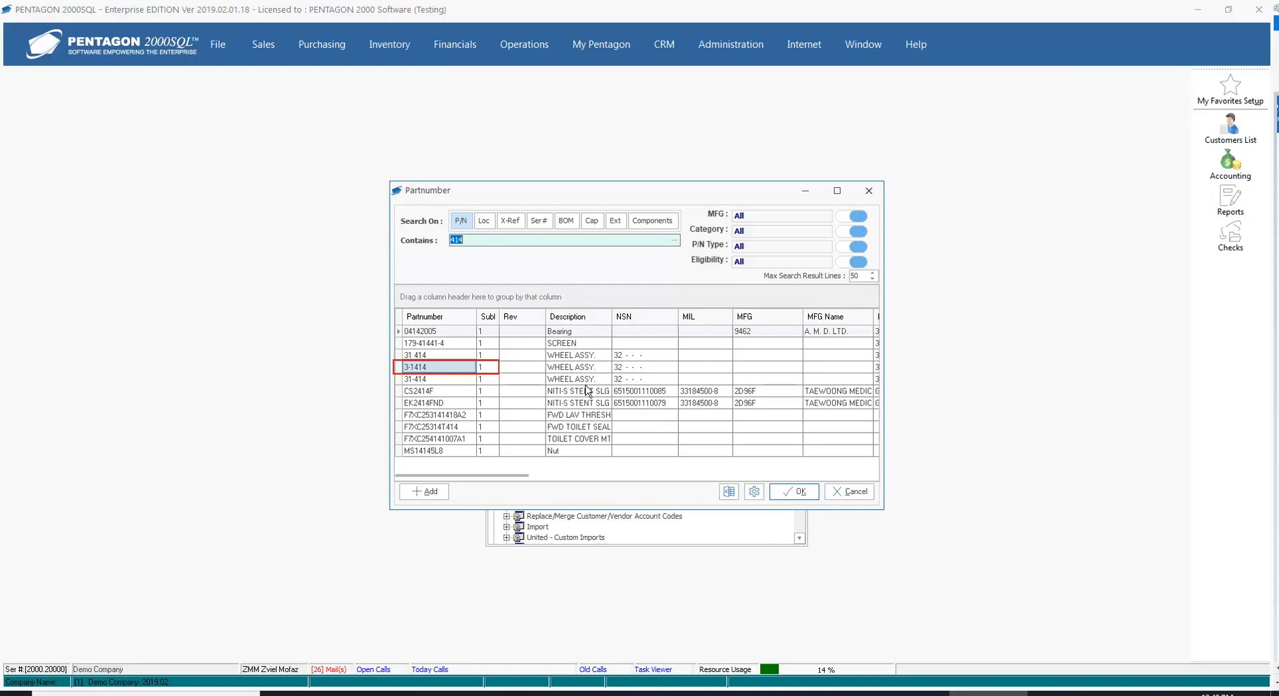
click(427, 370)
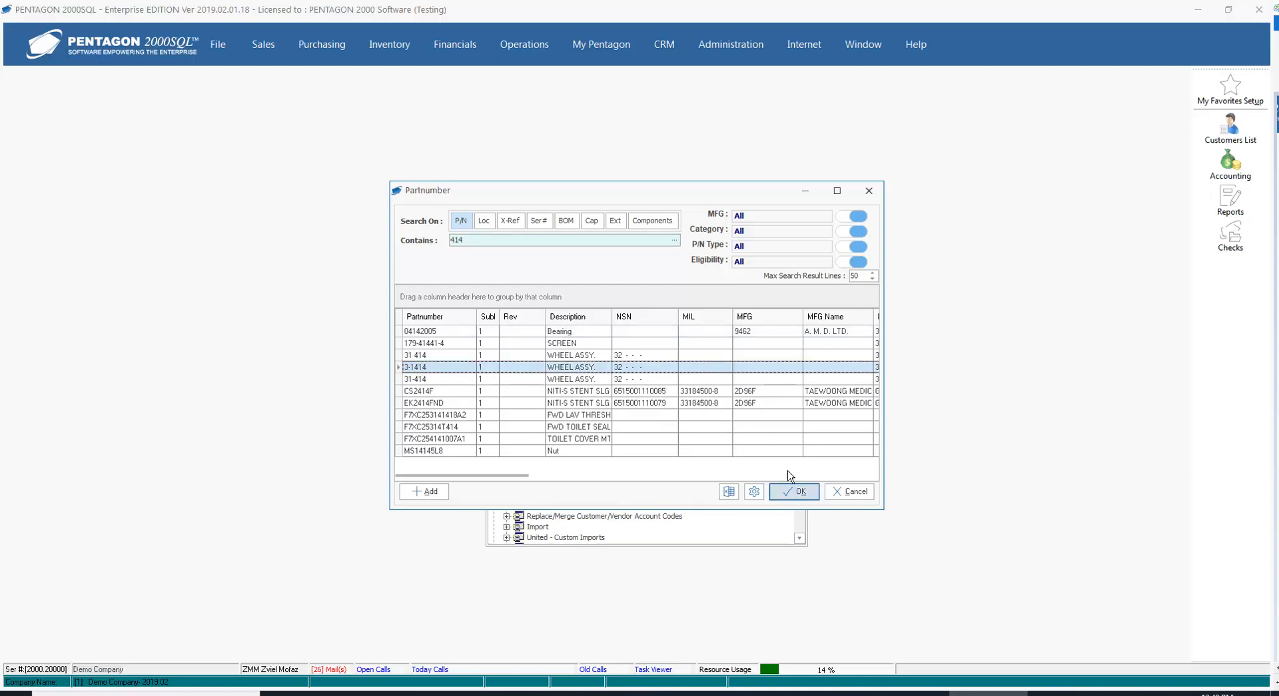
click(792, 495)
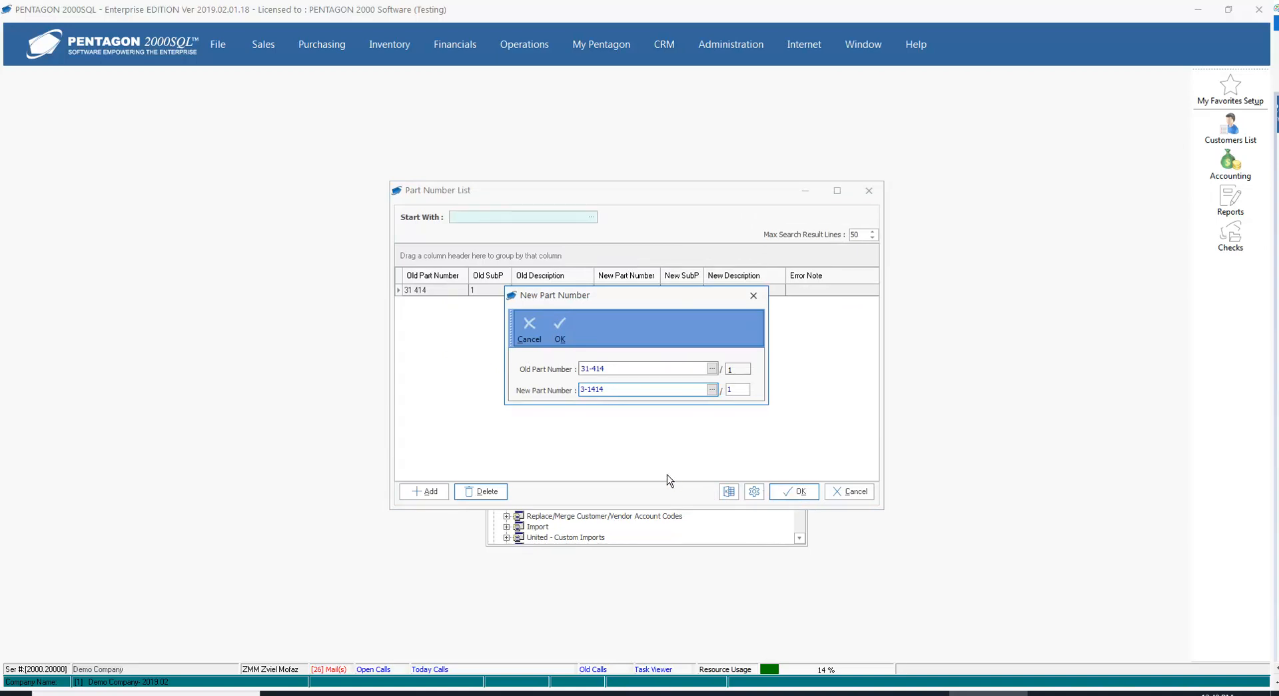
click(559, 324)
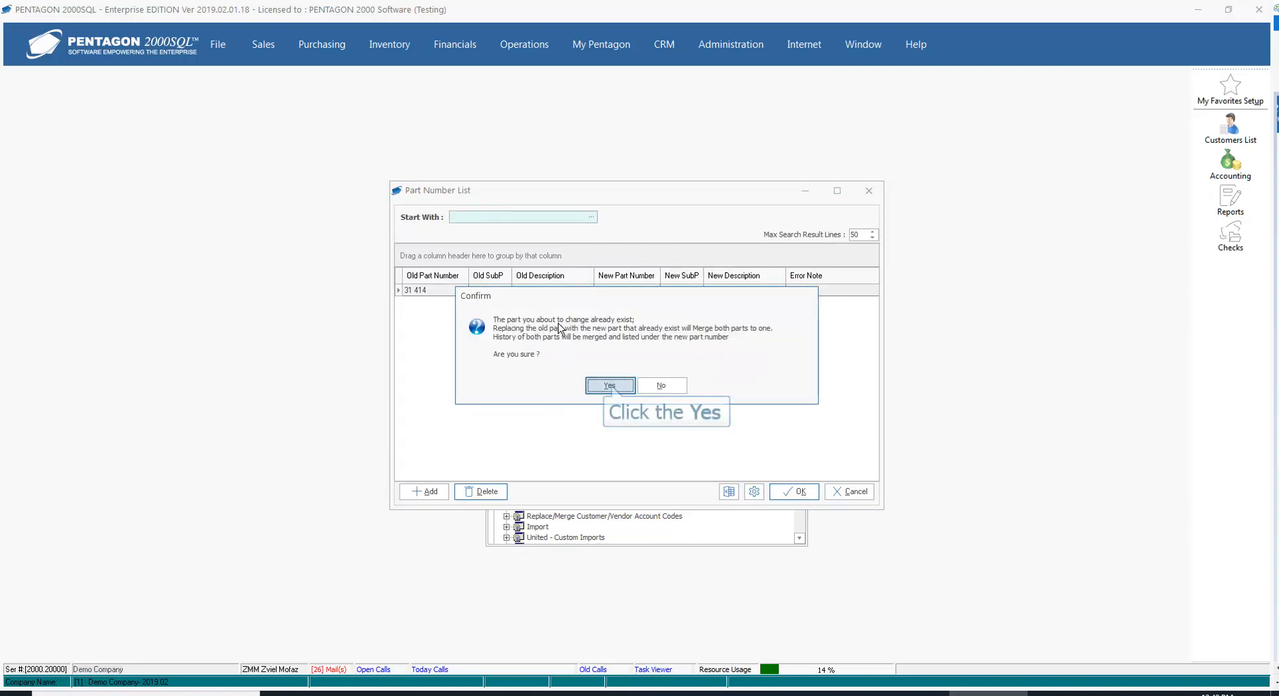
click(610, 386)
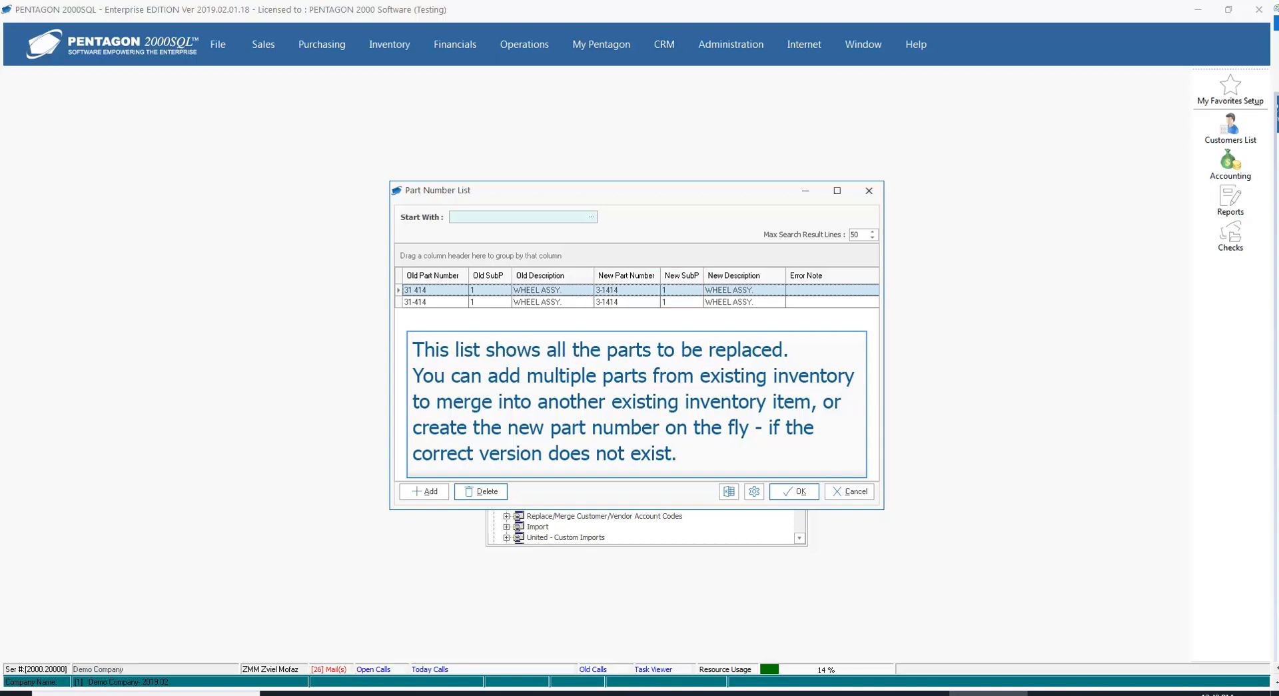
click(796, 492)
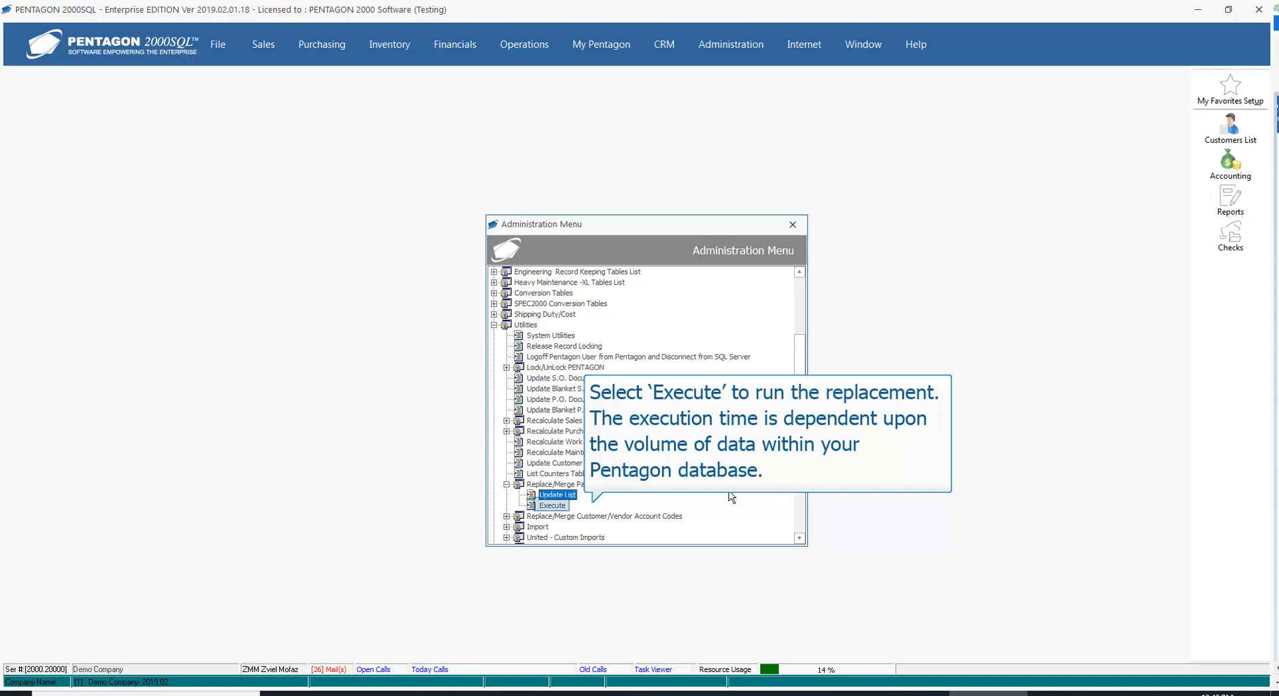
Execute the part number replacement, agreeing to delete the users' auto source records, and close the Administration Menu.
double_click(552, 505)
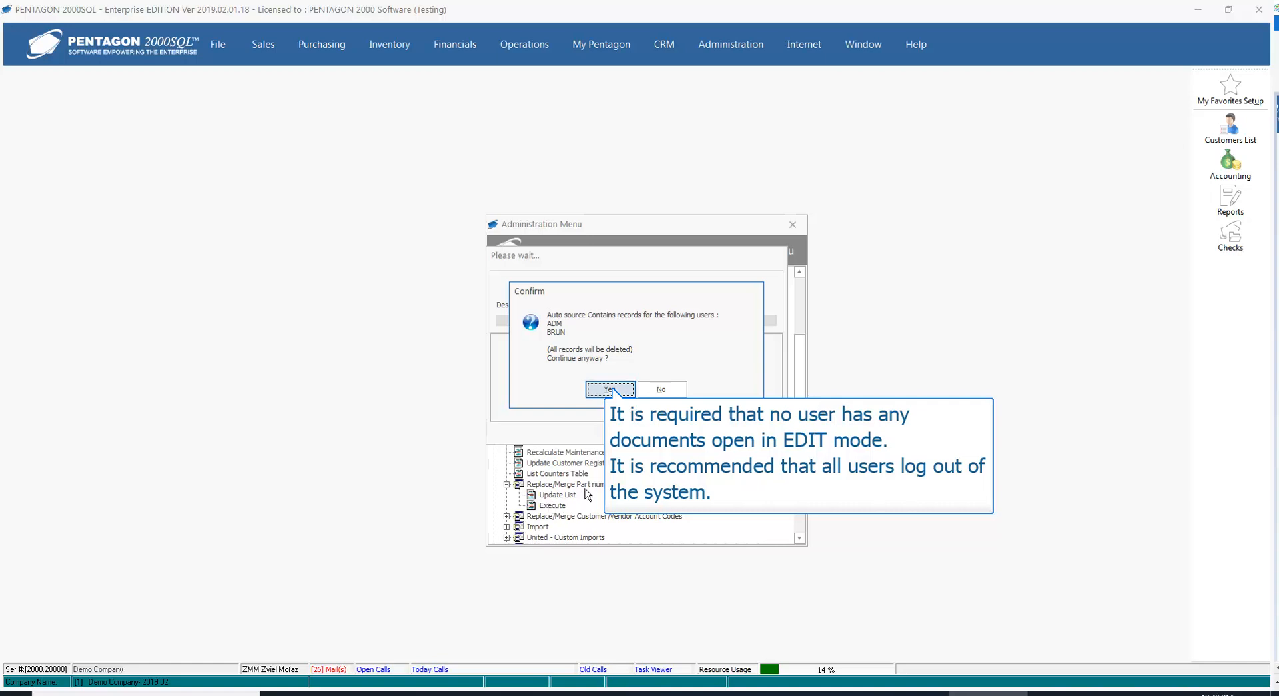
click(611, 390)
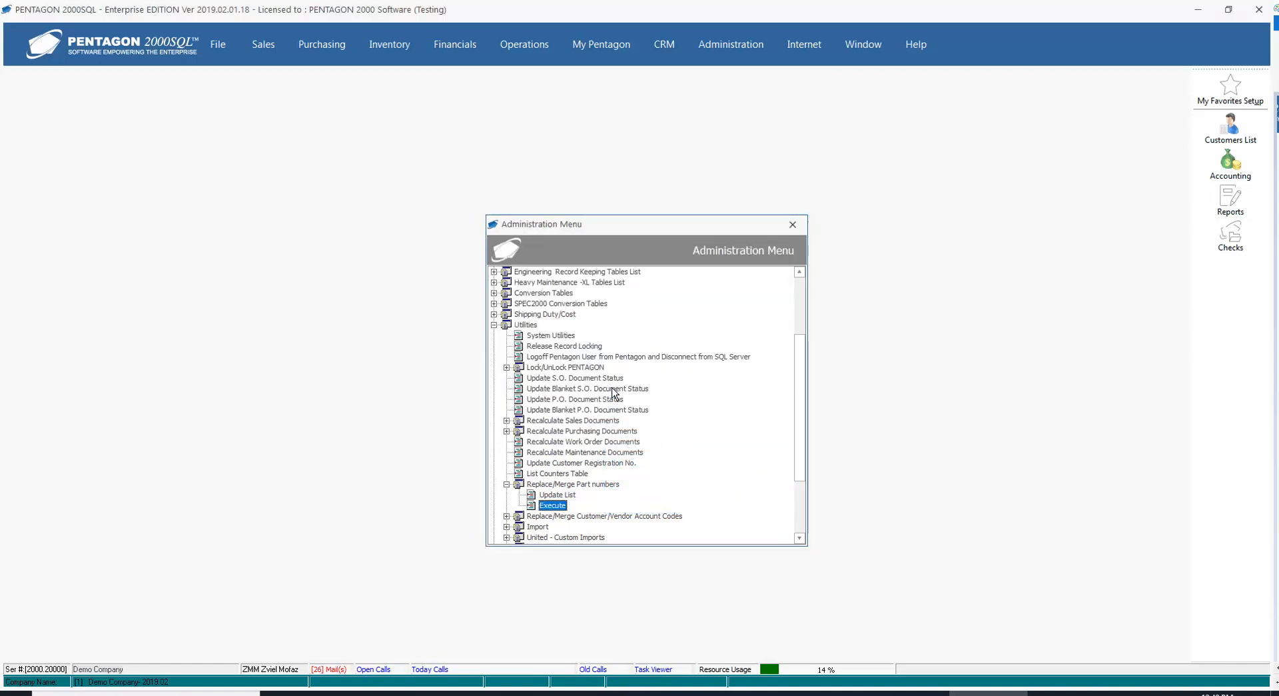
click(793, 224)
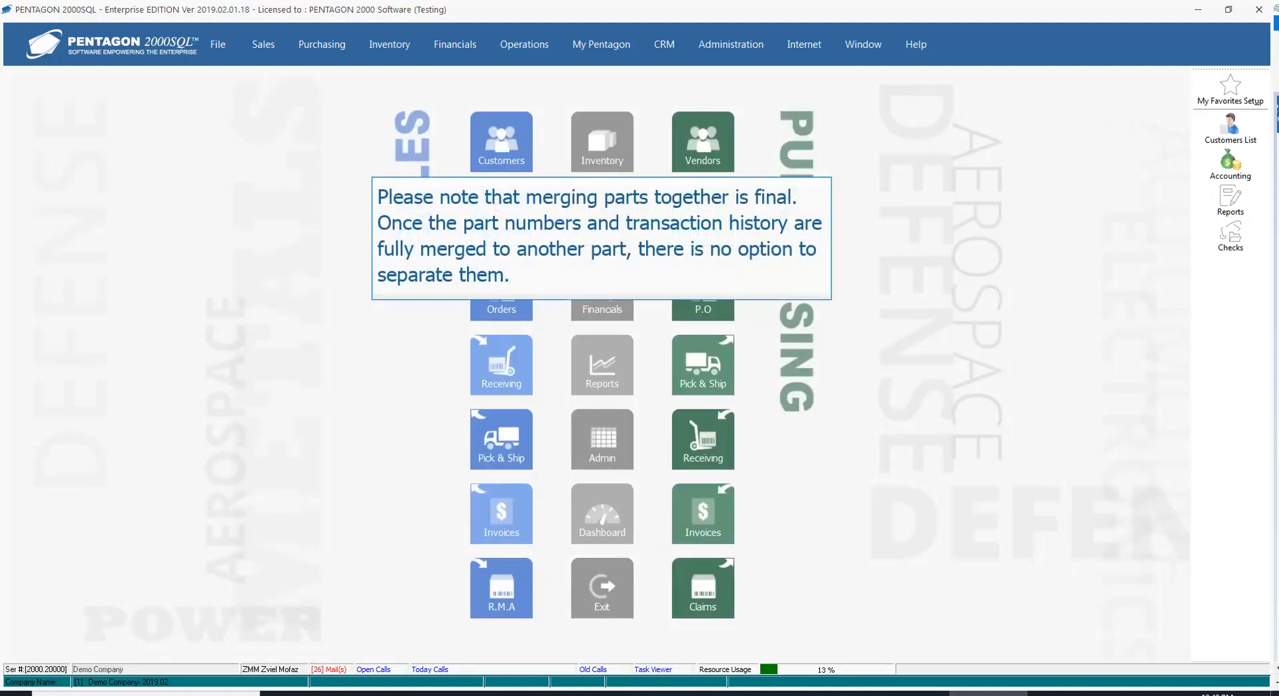